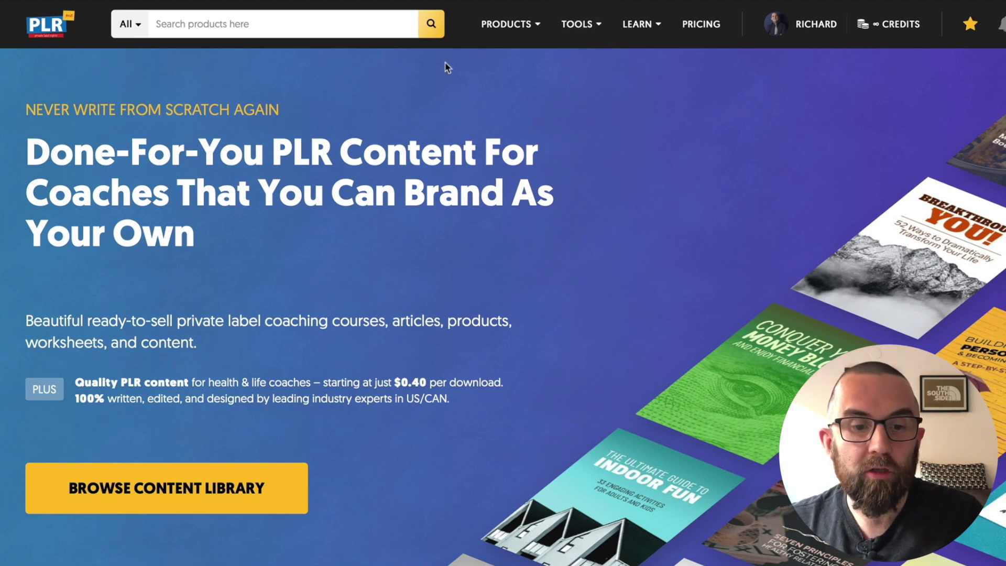
Step: Open the Inspiration Journal product page from the Popular PLR Products listing
left_click(527, 35)
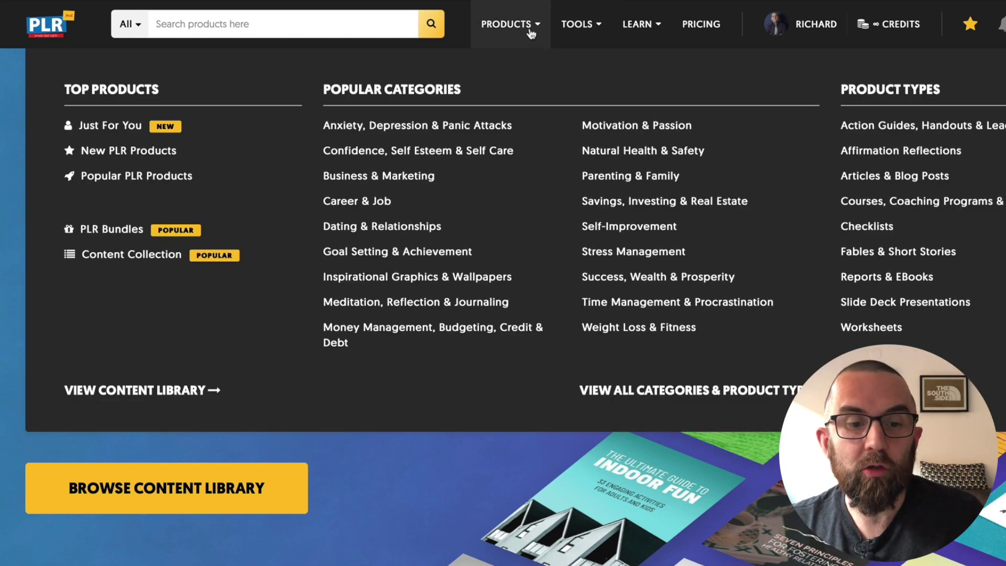
left_click(110, 178)
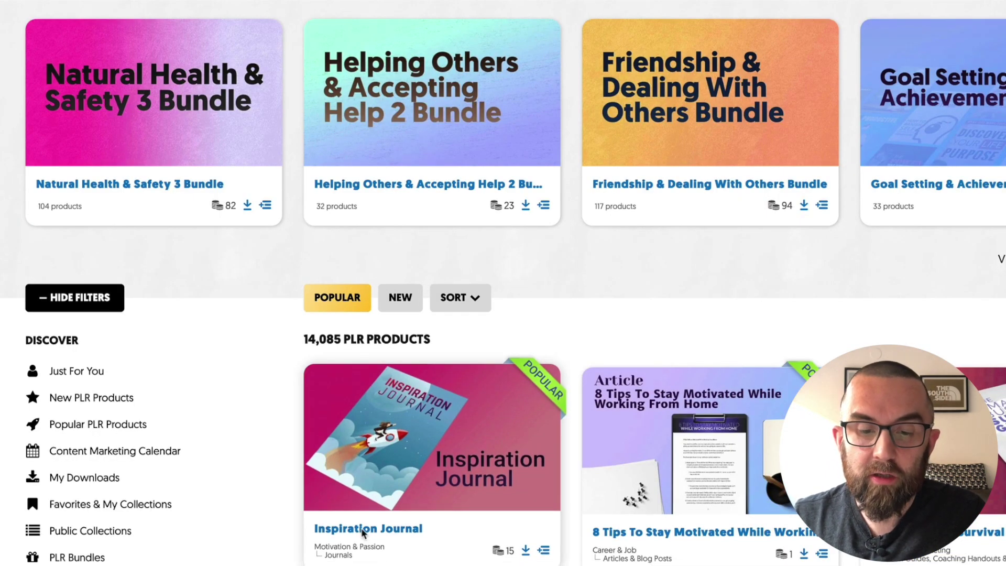
left_click(362, 530)
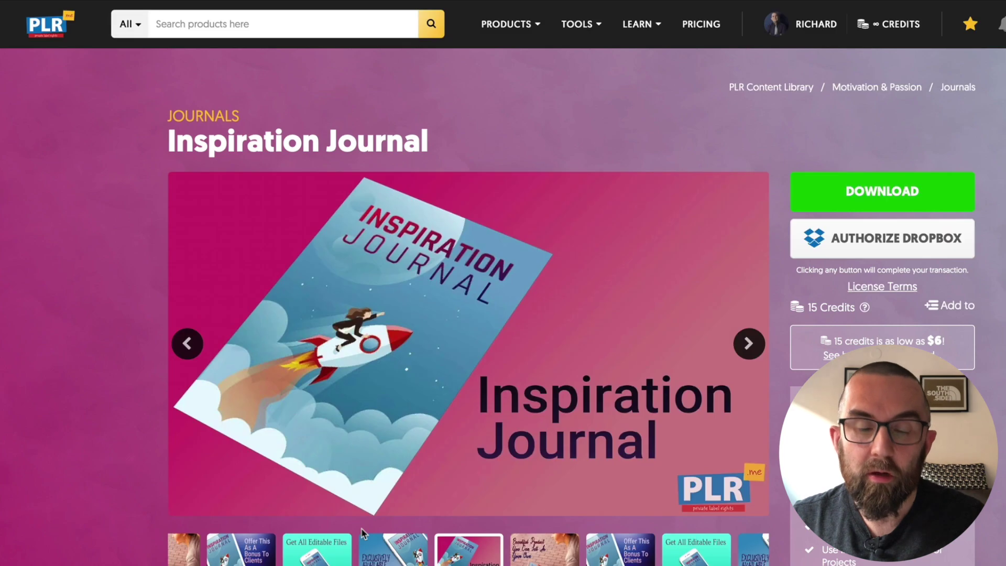
Step: Scroll through its Sneak Peek page thumbnails and return to the top
scroll(433, 524, "down", 15)
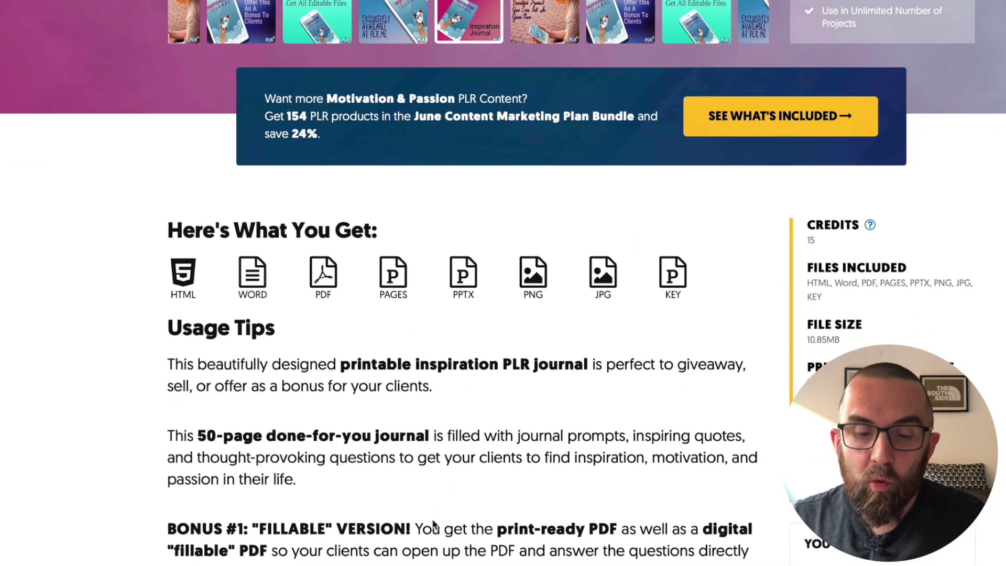
scroll(433, 525, "down", 10)
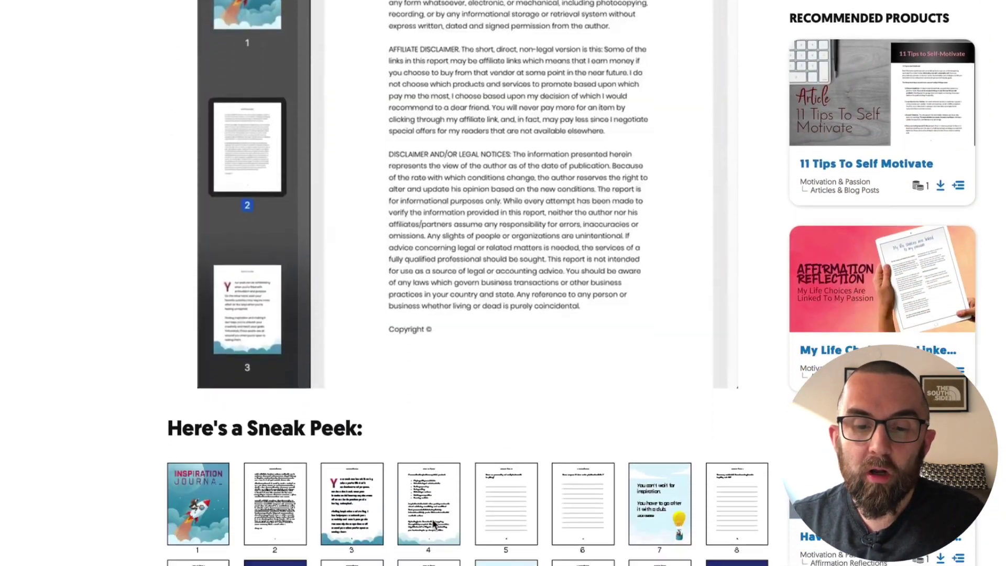
scroll(346, 509, "down", 7)
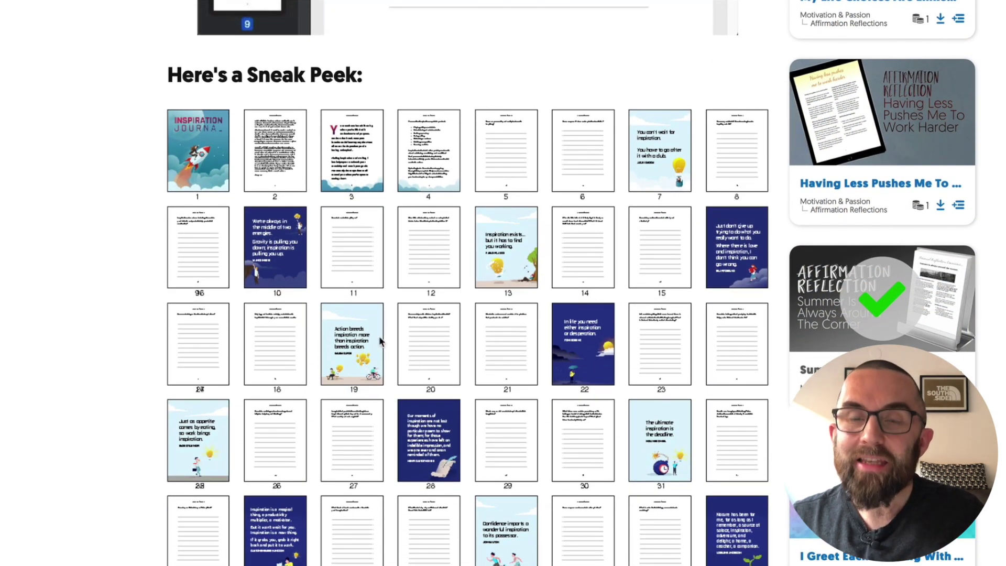
scroll(413, 363, "down", 1)
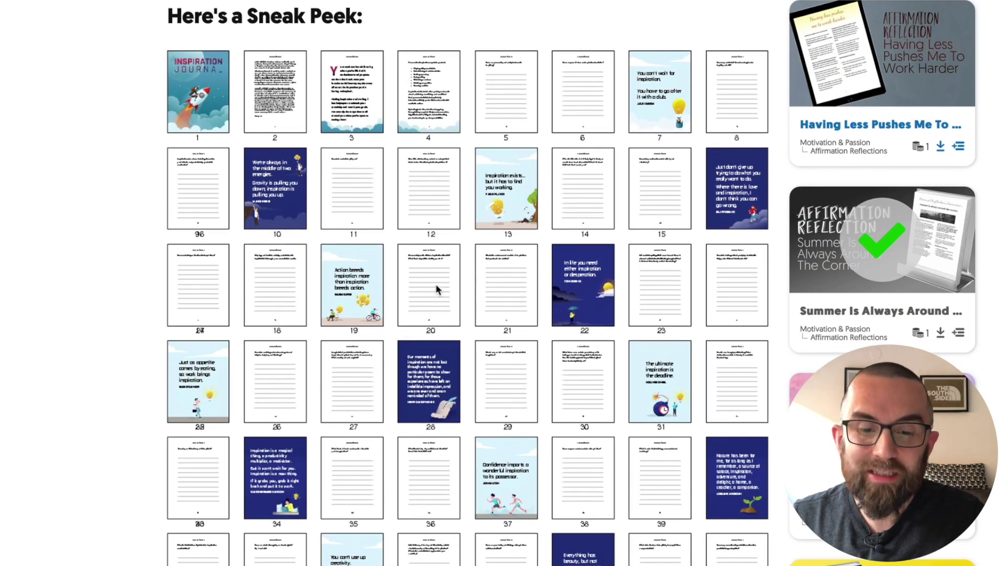
scroll(435, 284, "down", 1)
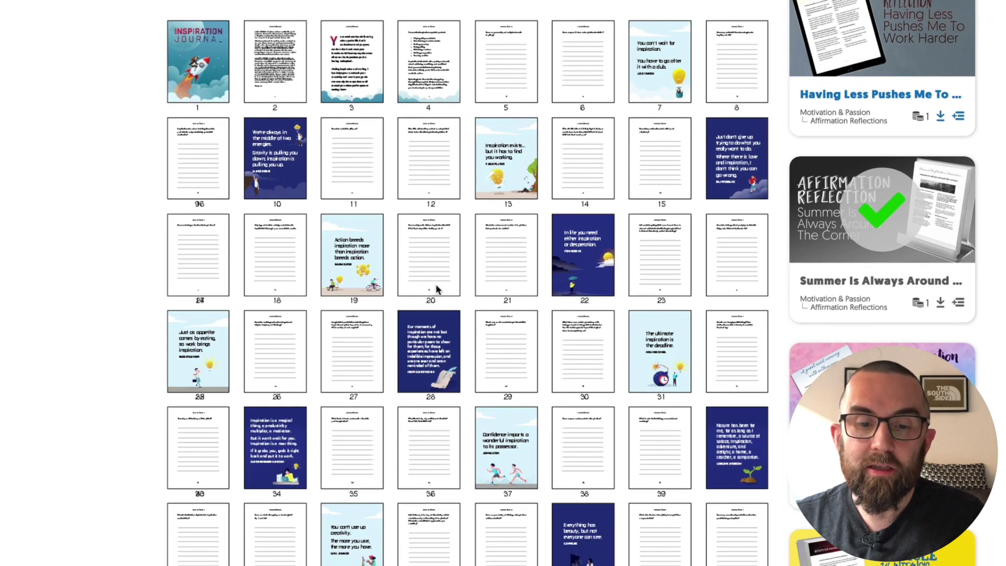
scroll(436, 284, "up", 6)
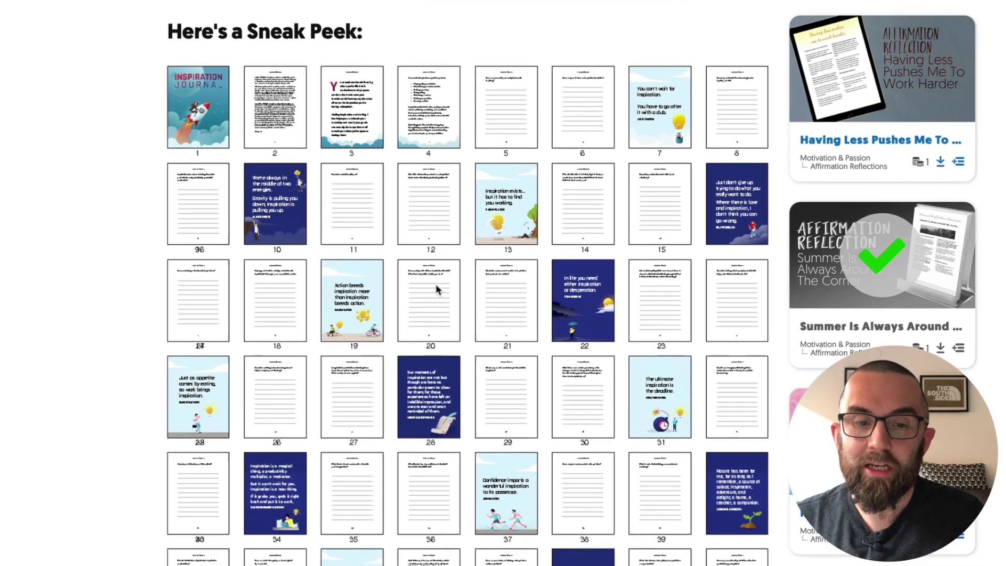
scroll(438, 289, "down", 7)
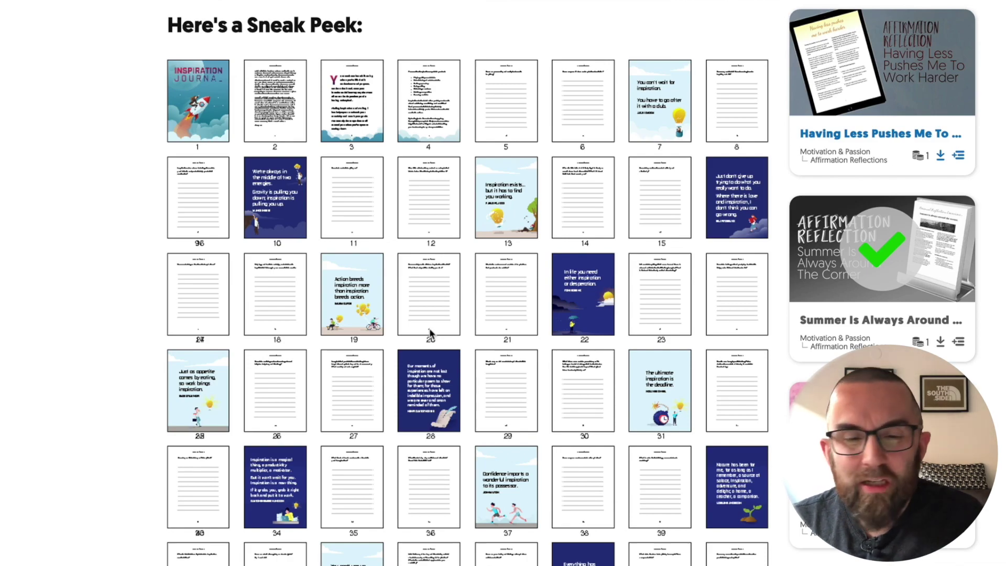
scroll(429, 333, "up", 14)
scroll(430, 334, "up", 15)
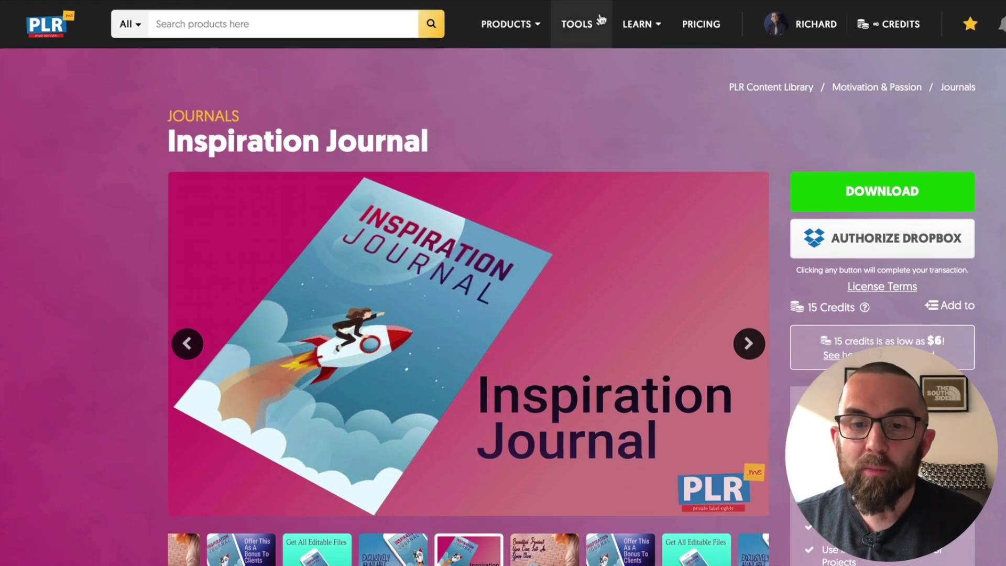
Step: Launch the Product Showcase tool from Tools and change Background from White to Transparent
mouse_move(602, 24)
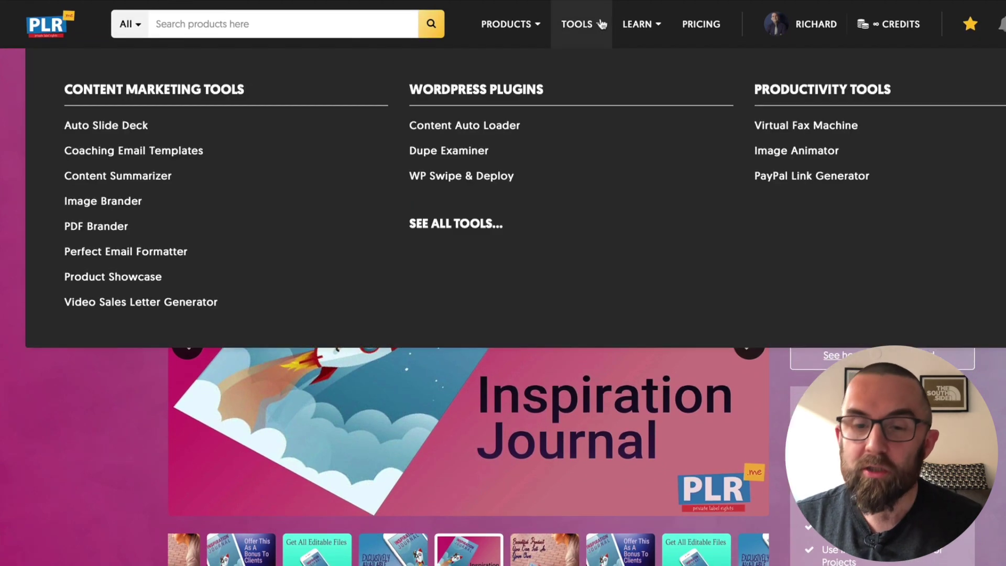
left_click(139, 278)
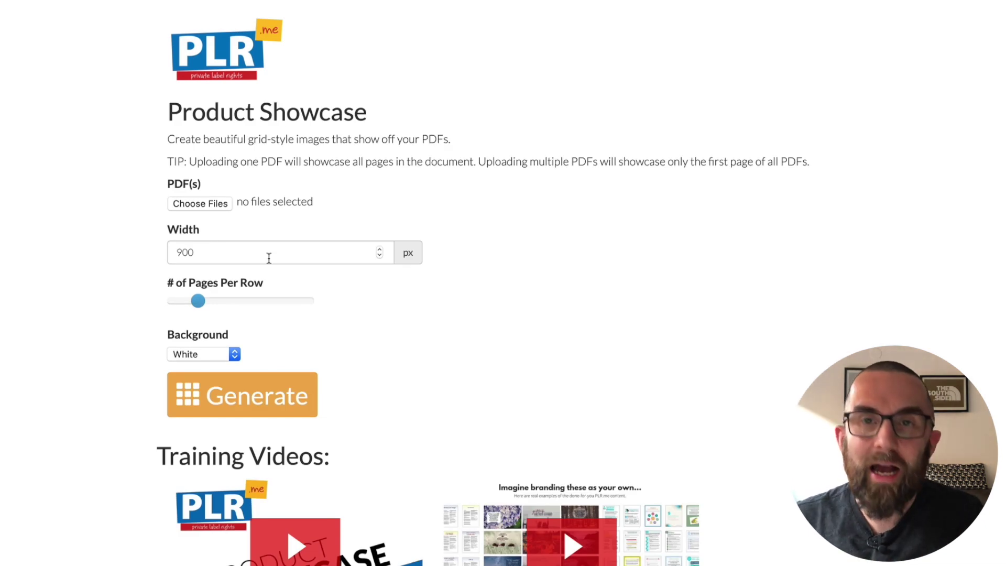
left_click(223, 360)
left_click(216, 343)
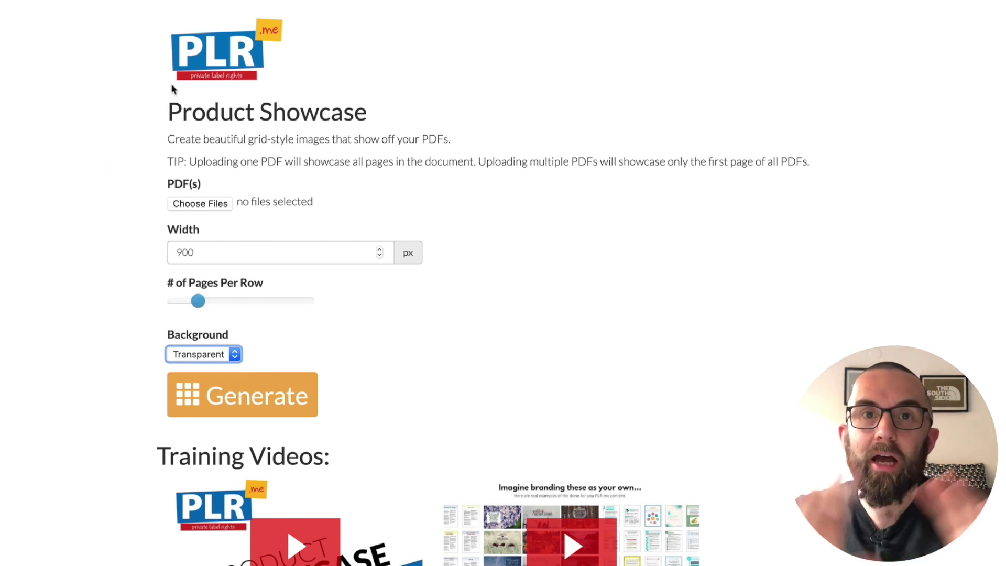
Step: Select Rich-or-Poor-Your-Choice.pdf as the showcase PDF after a quick preview
left_click(212, 204)
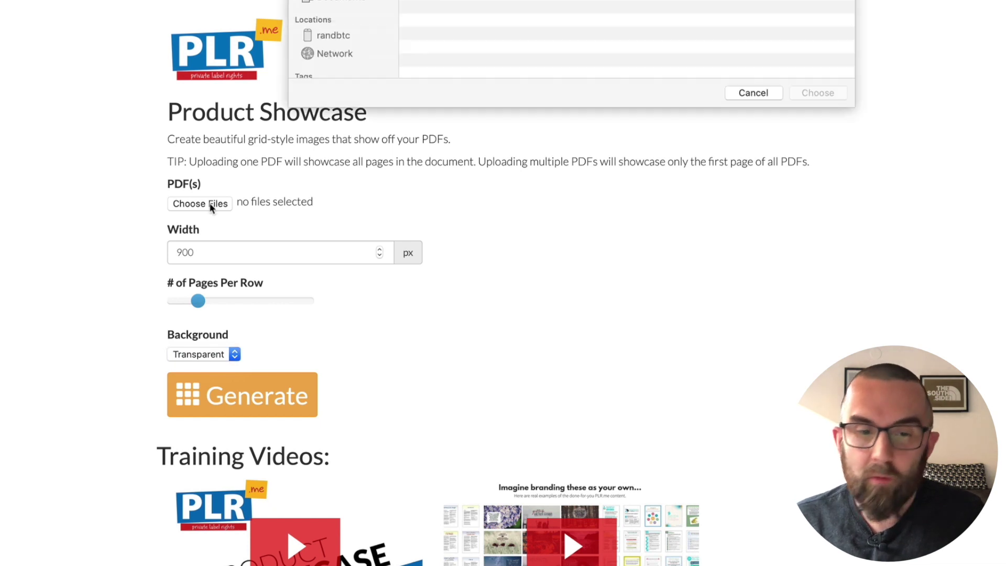
left_click(485, 80)
key("space")
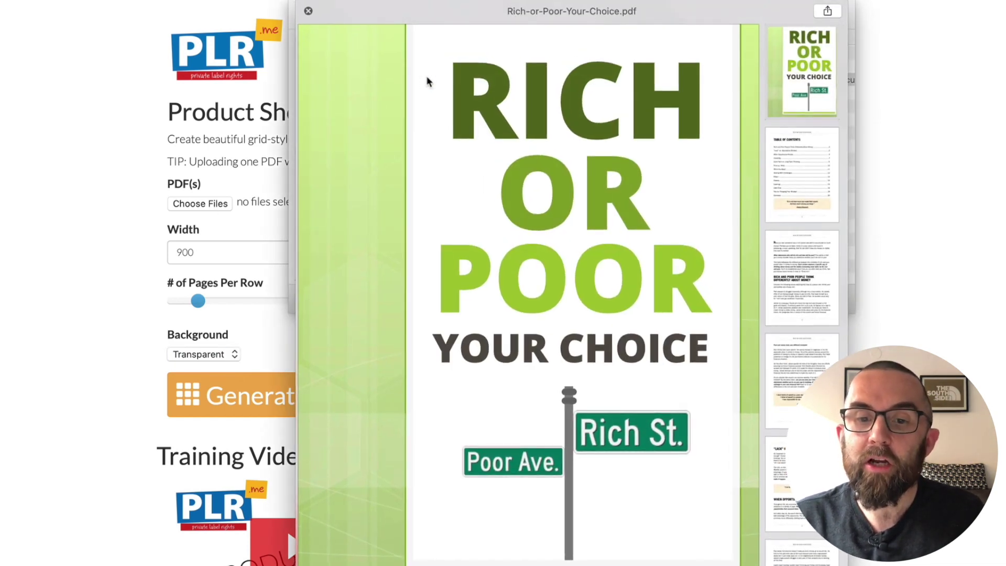
key("space")
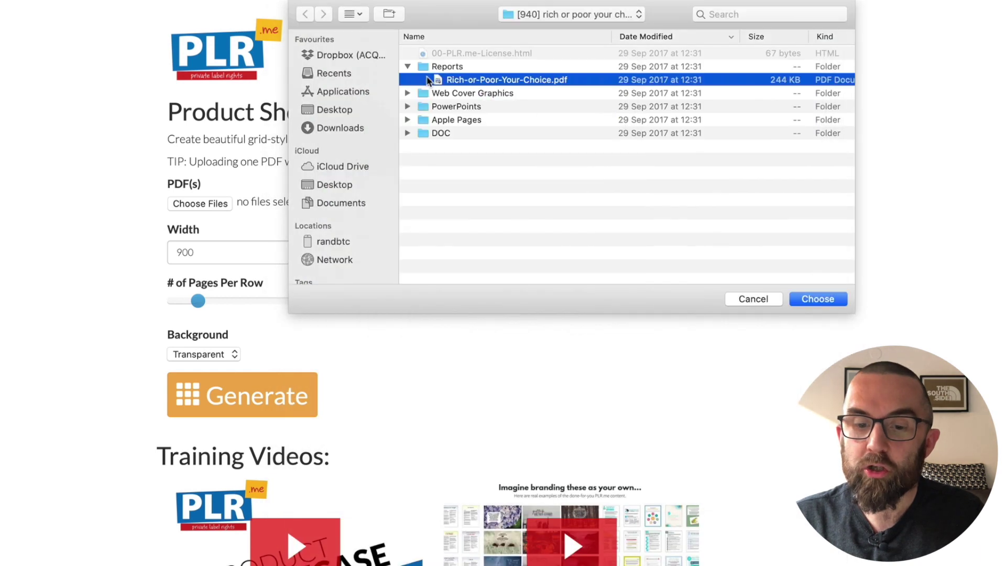
left_click(814, 301)
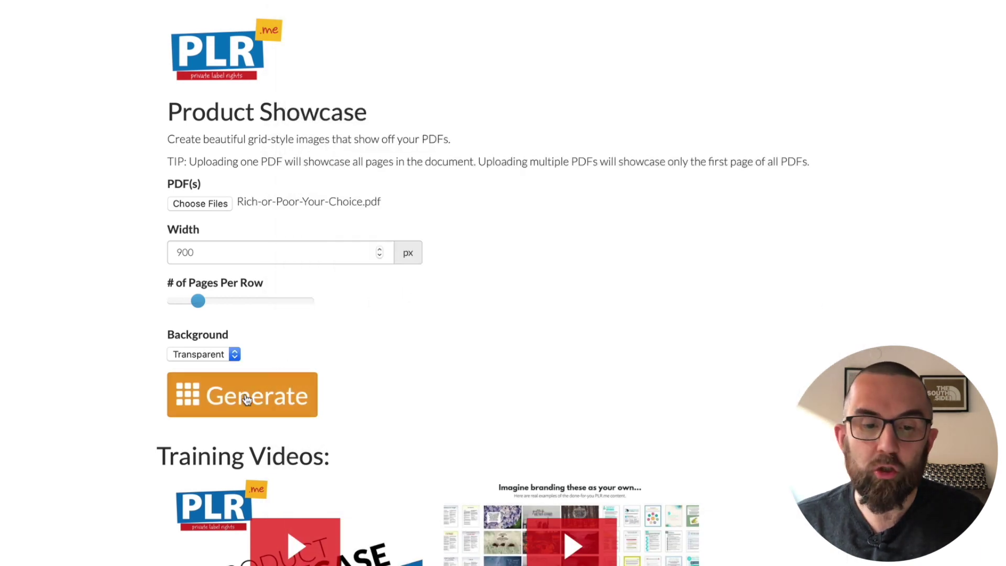
Step: Generate the 22-page grid and save it as 1588527872.png in Downloads
left_click(246, 400)
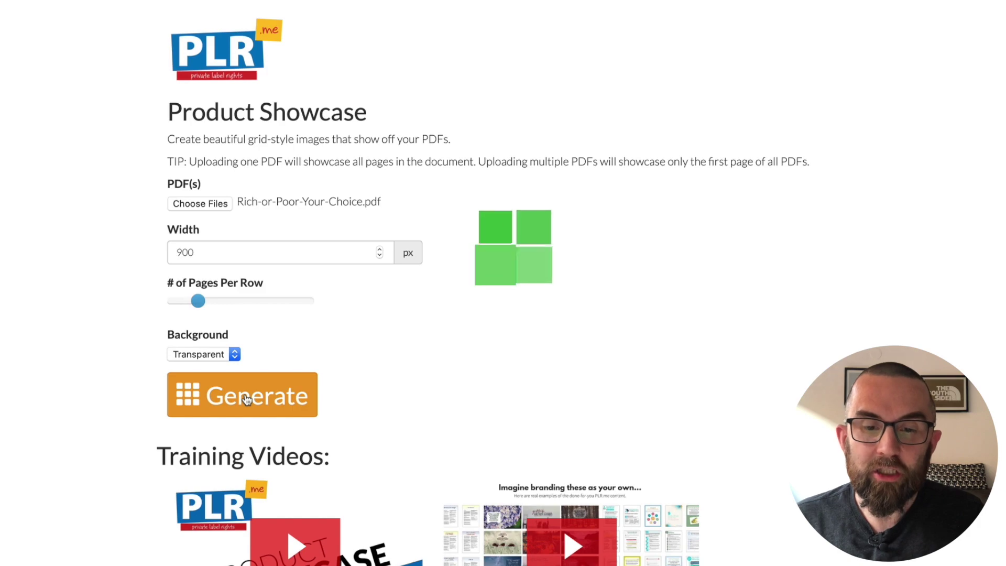
scroll(373, 405, "down", 10)
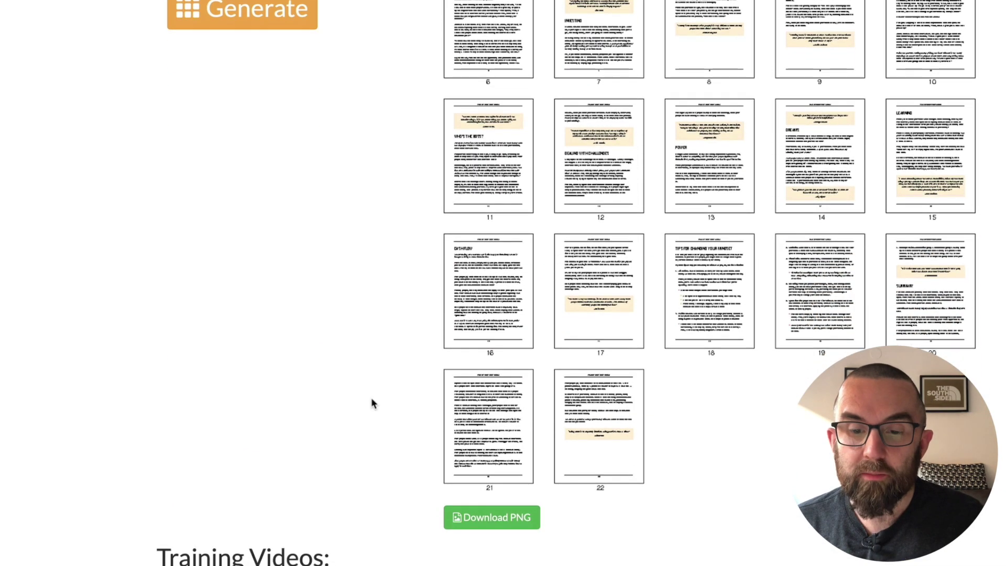
left_click(478, 518)
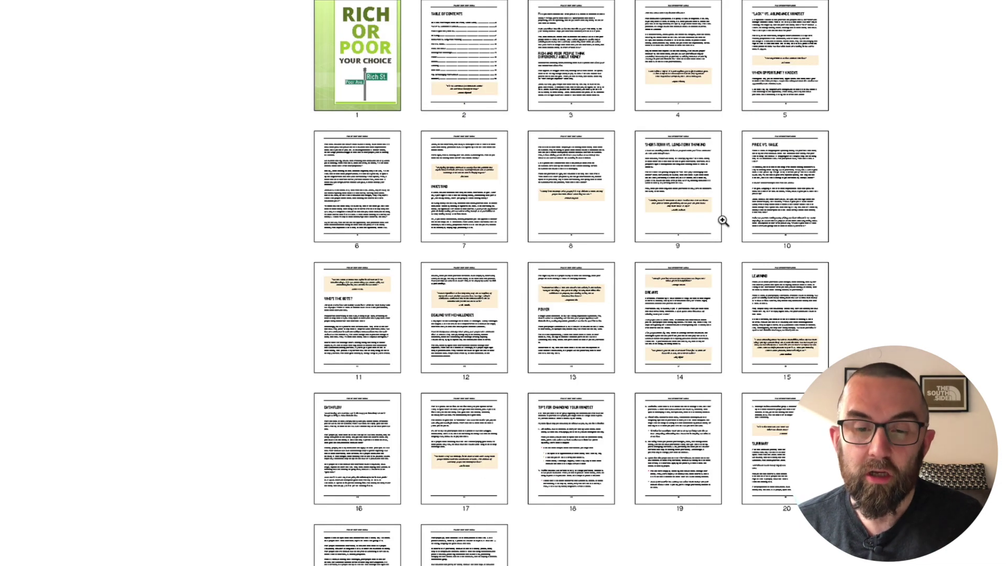
right_click(540, 182)
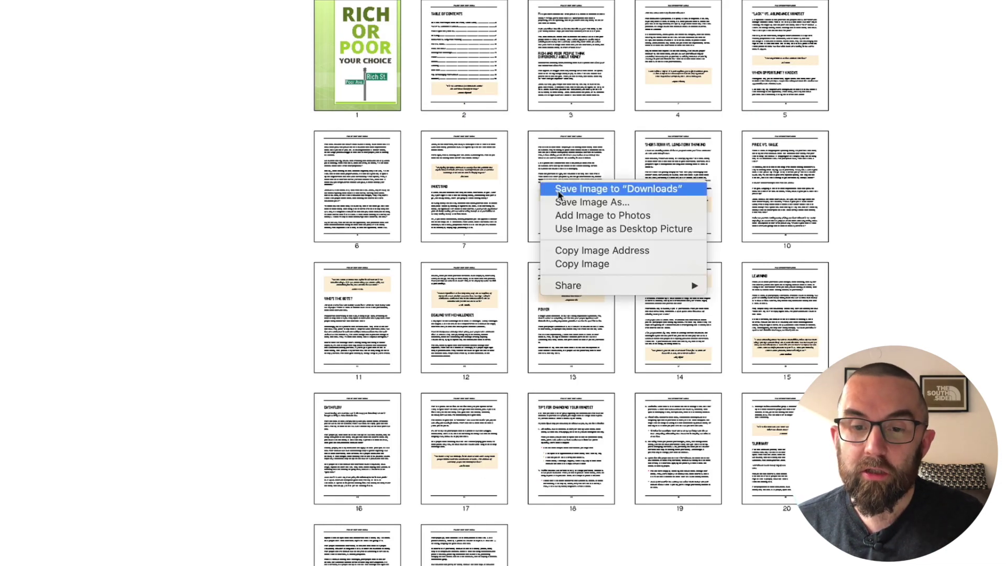
left_click(559, 189)
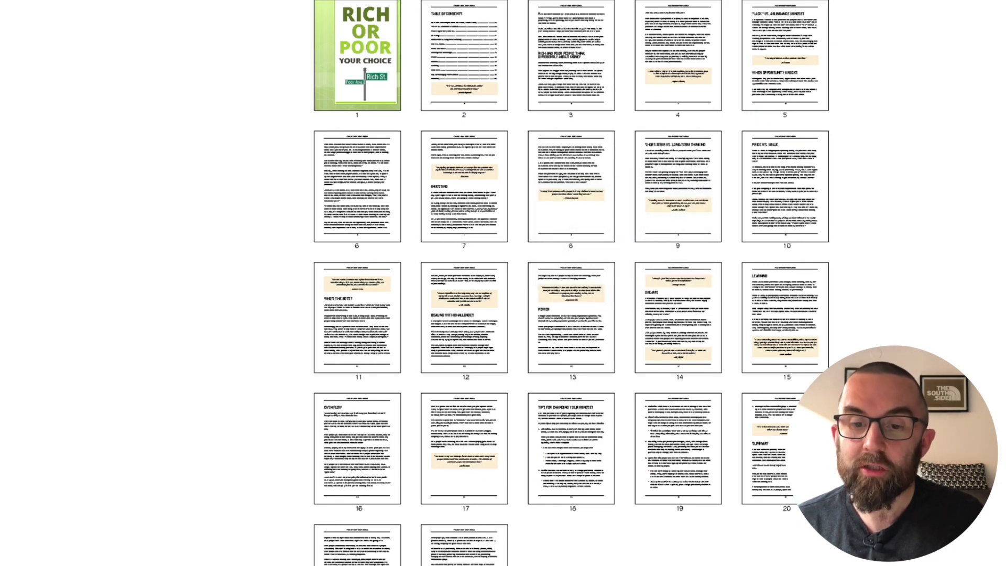
key("super+Tab")
Step: Preview the saved 1588527872.png in Finder and view it full screen
left_click(436, 128)
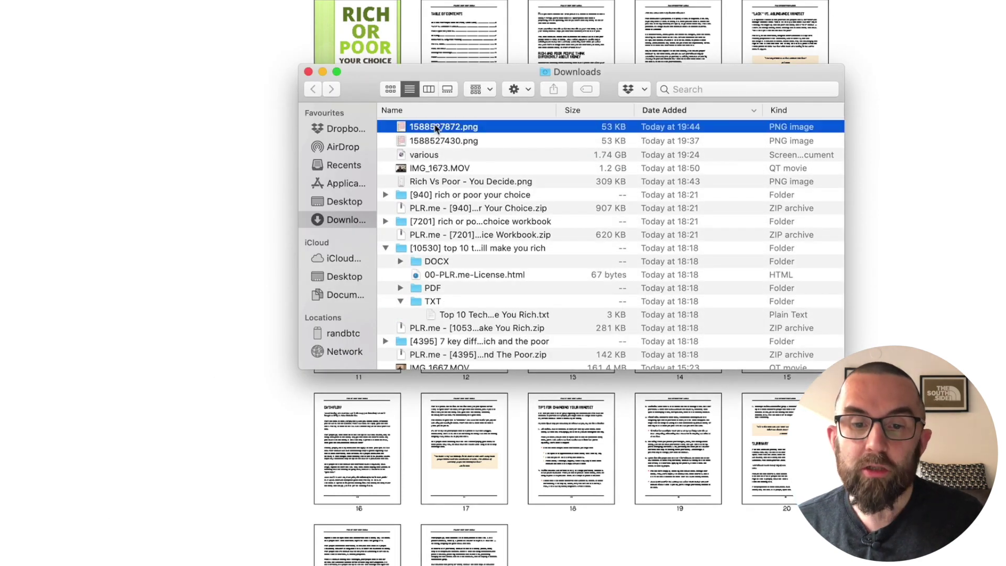
key("space")
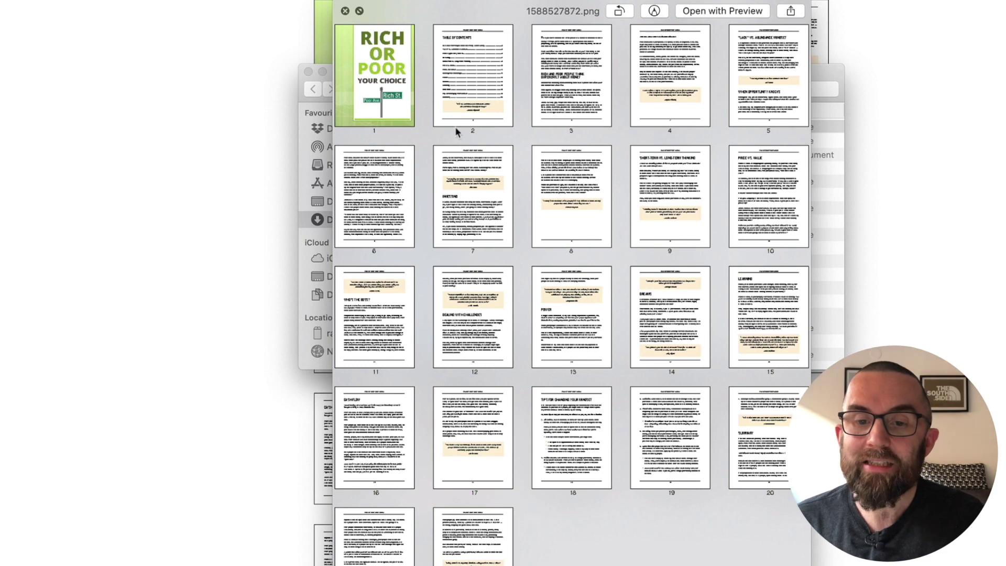
key("ctrl+super+f")
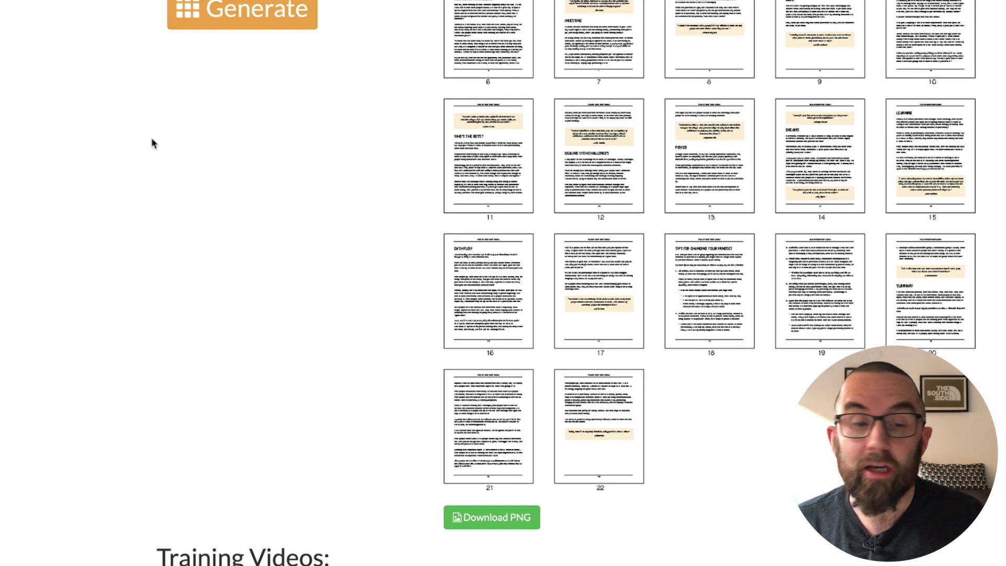
Step: Switch Background to White and regenerate the 22-page grid
scroll(154, 144, "up", 10)
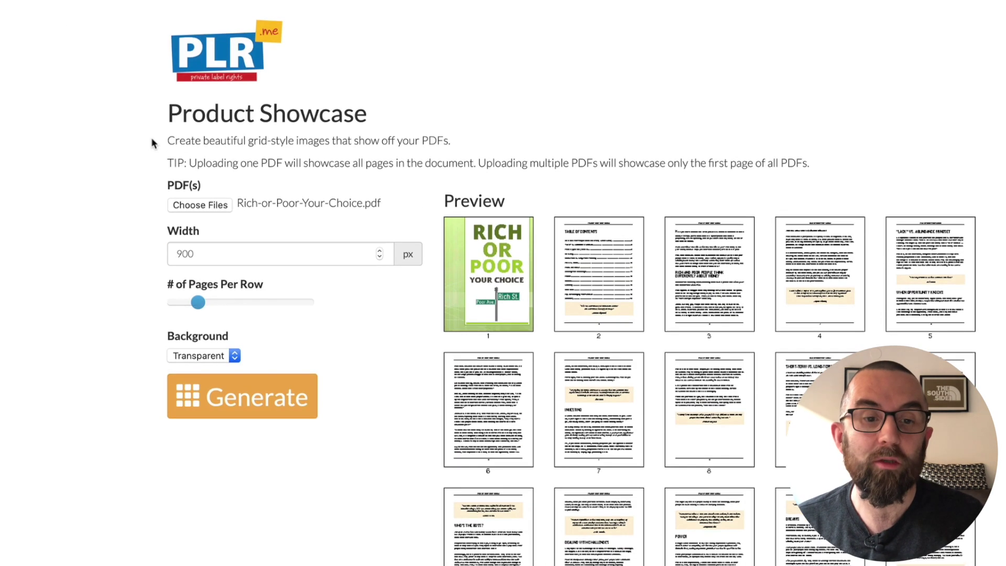
left_click(205, 355)
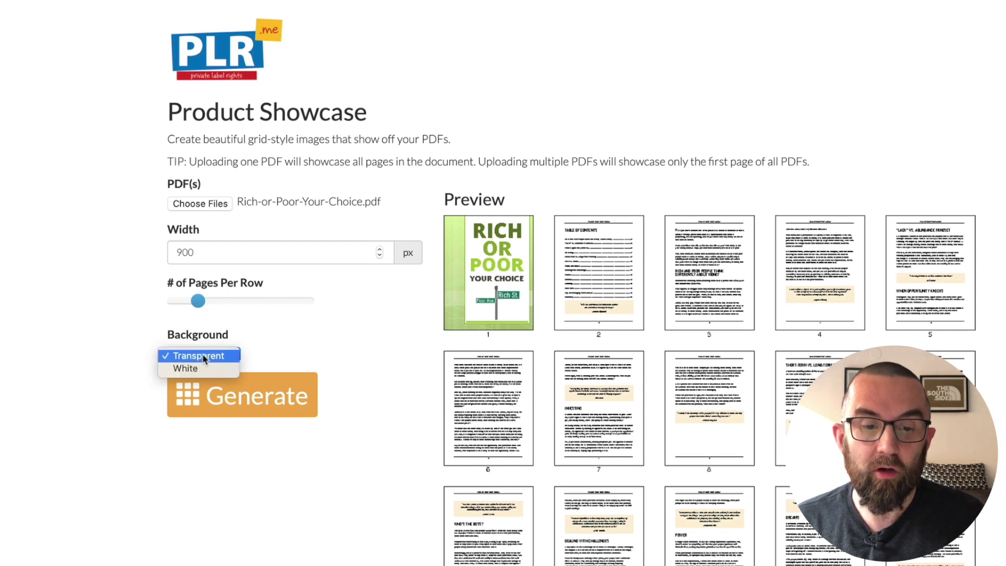
left_click(199, 366)
left_click(228, 392)
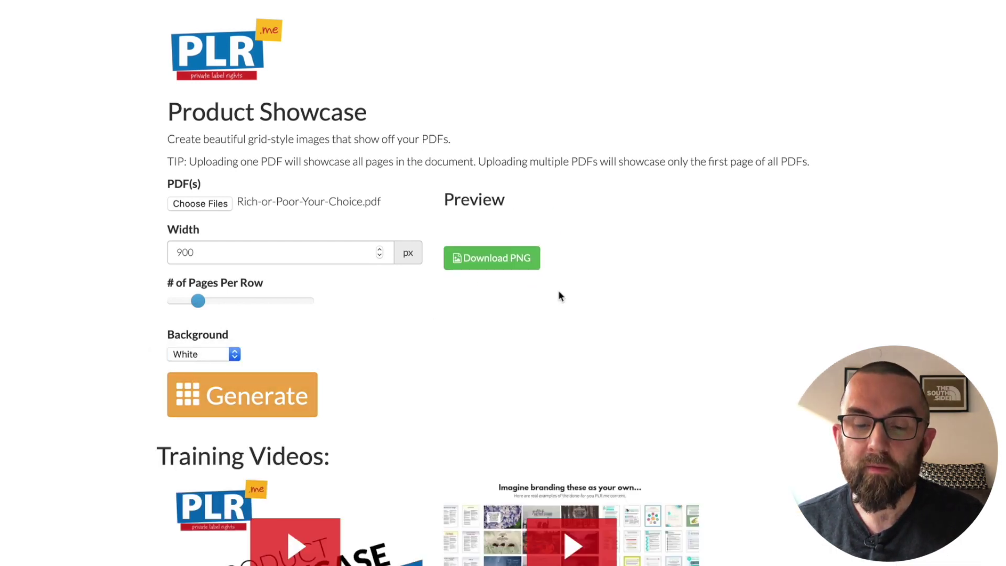
scroll(655, 338, "down", 8)
Step: Save the white-background grid PNG to the Downloads folder
scroll(655, 338, "down", 2)
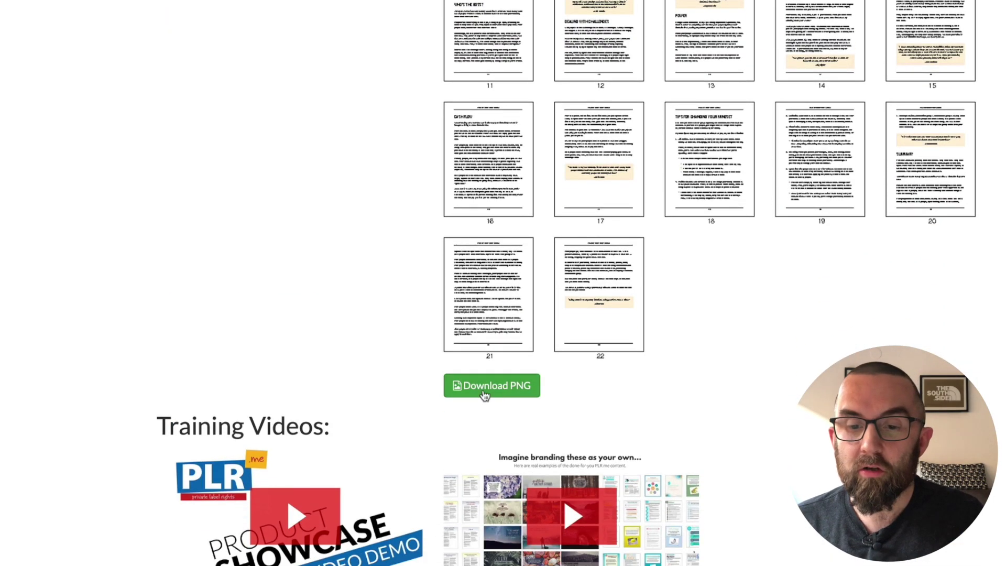
left_click(487, 391)
right_click(482, 245)
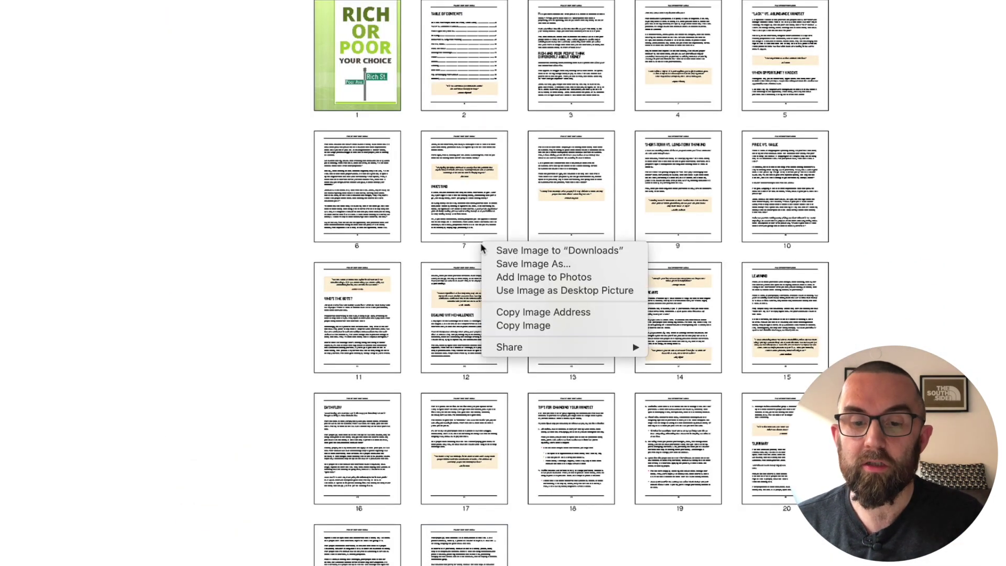
left_click(493, 249)
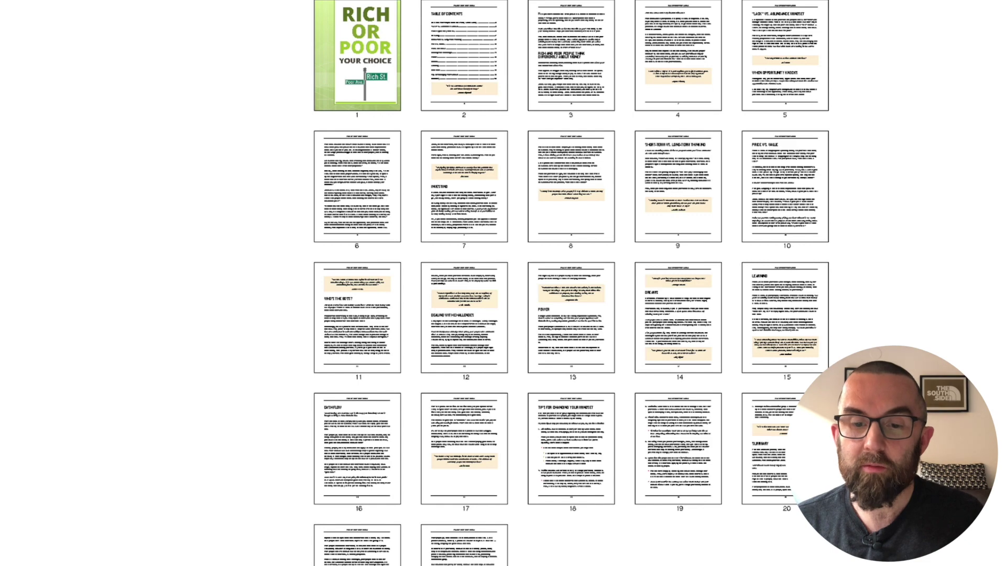
Step: Preview each downloaded grid PNG in Finder with Quick Look
key("space")
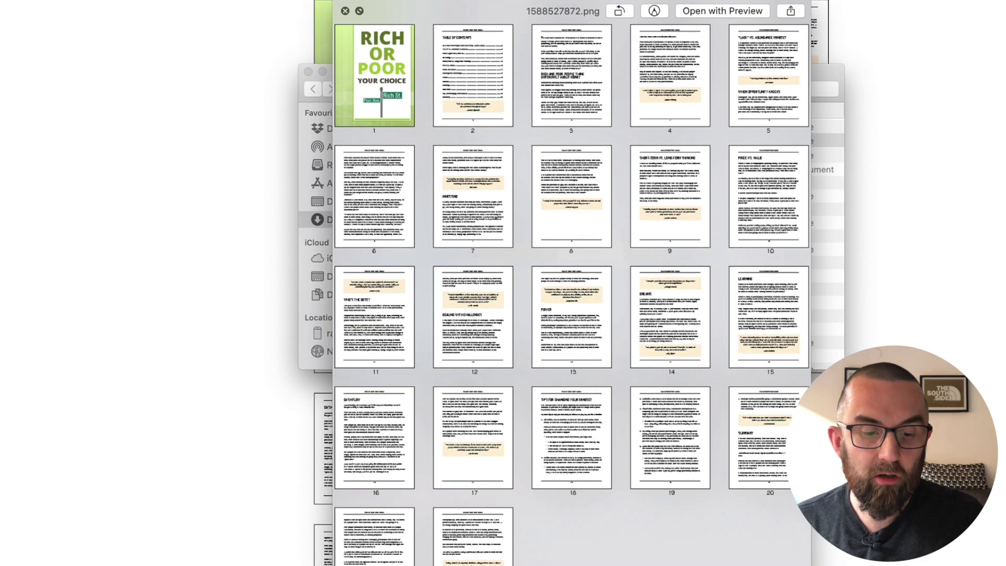
left_click(345, 11)
left_click(412, 123)
key("space")
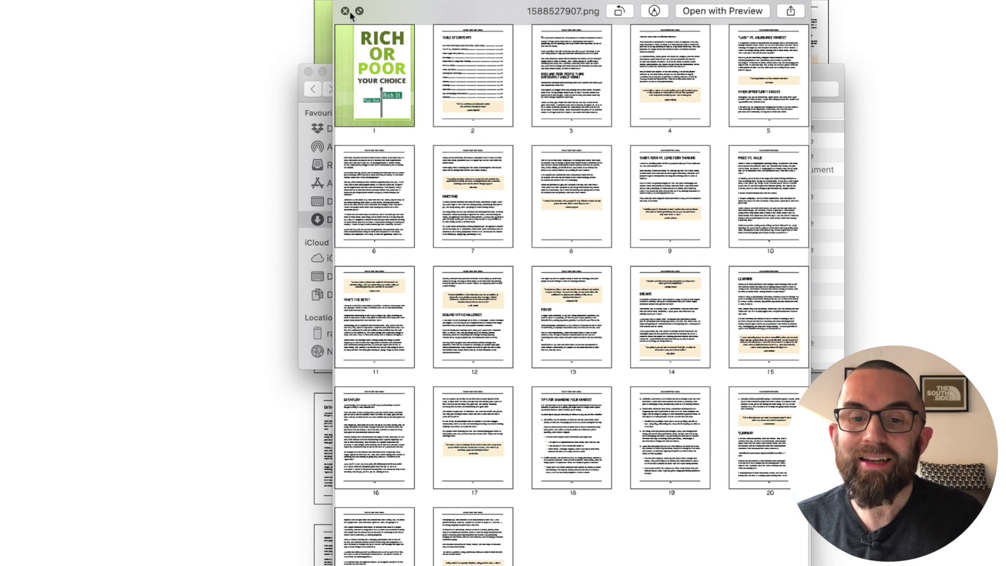
left_click(346, 11)
key("Down")
key("space")
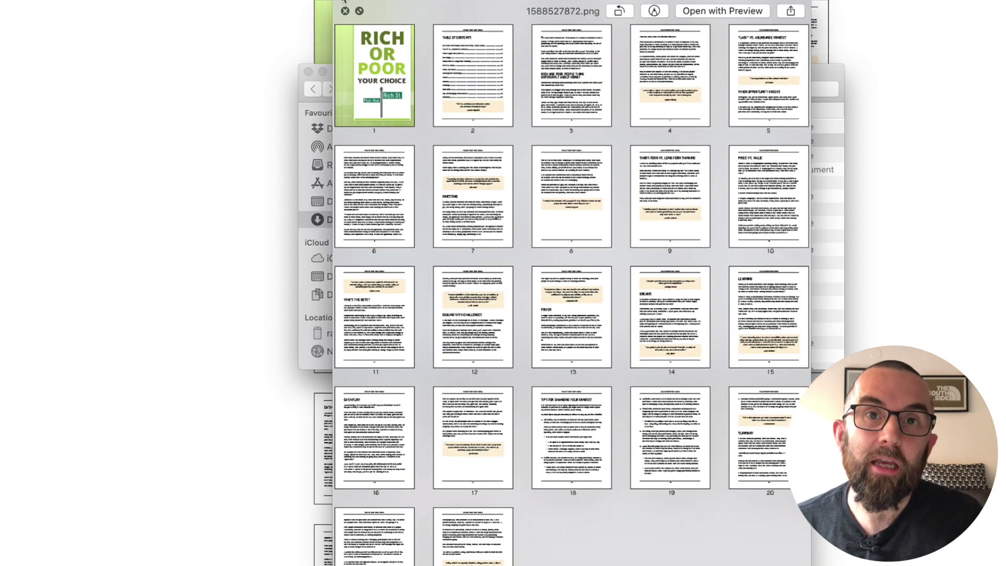
left_click(345, 12)
Step: Return to the Product Showcase page and look over the grid
left_click(268, 62)
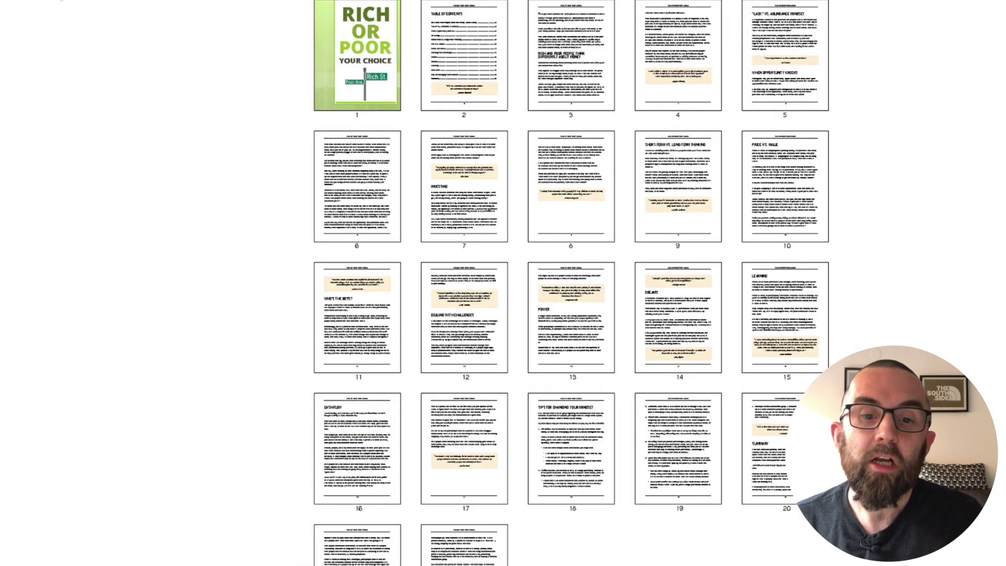
scroll(503, 284, "down", 5)
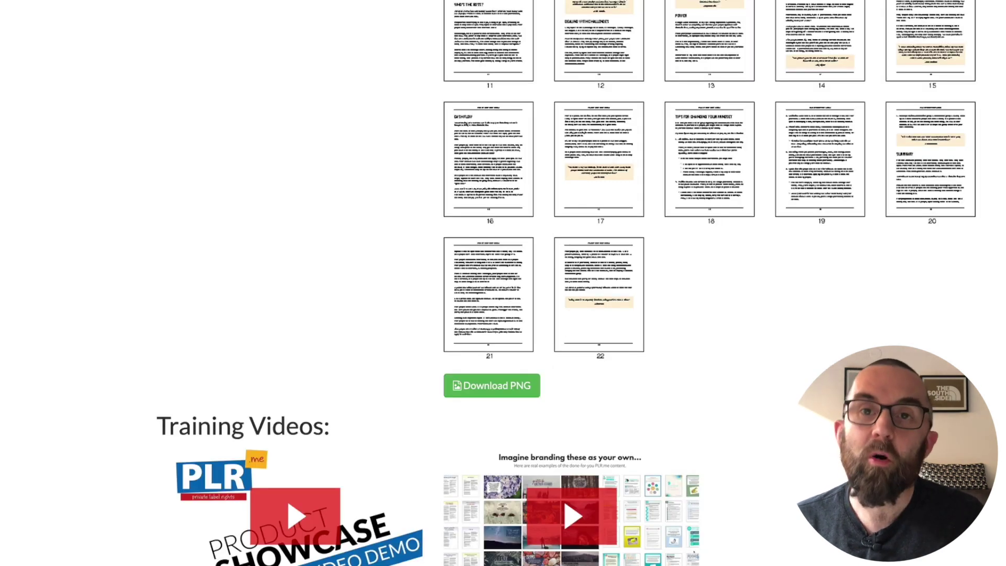
scroll(97, 85, "up", 10)
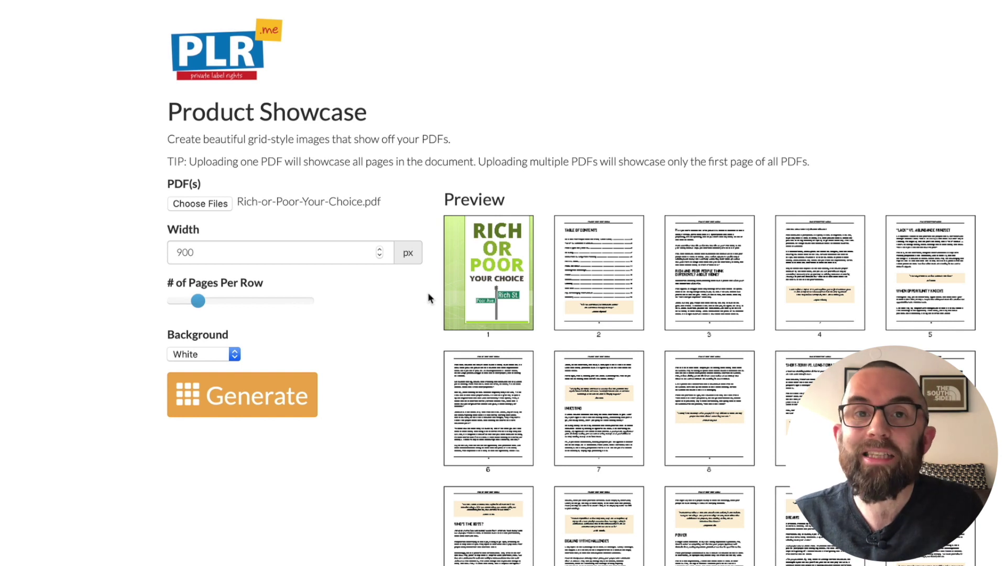
Step: Set Width to 800 px, Pages Per Row to 10 and Background to Transparent
left_click(244, 253)
key("BackSpace")
type("8")
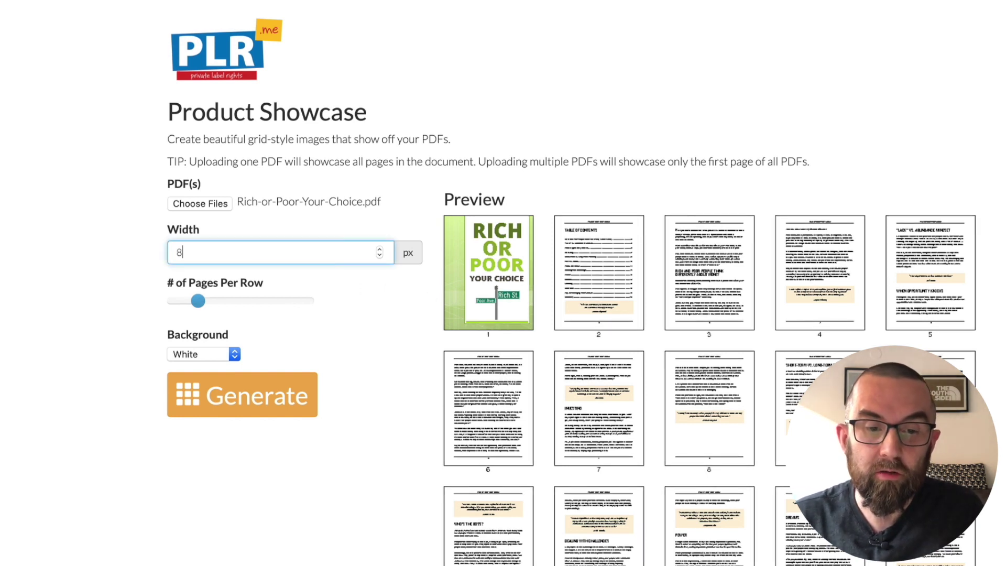
mouse_move(198, 301)
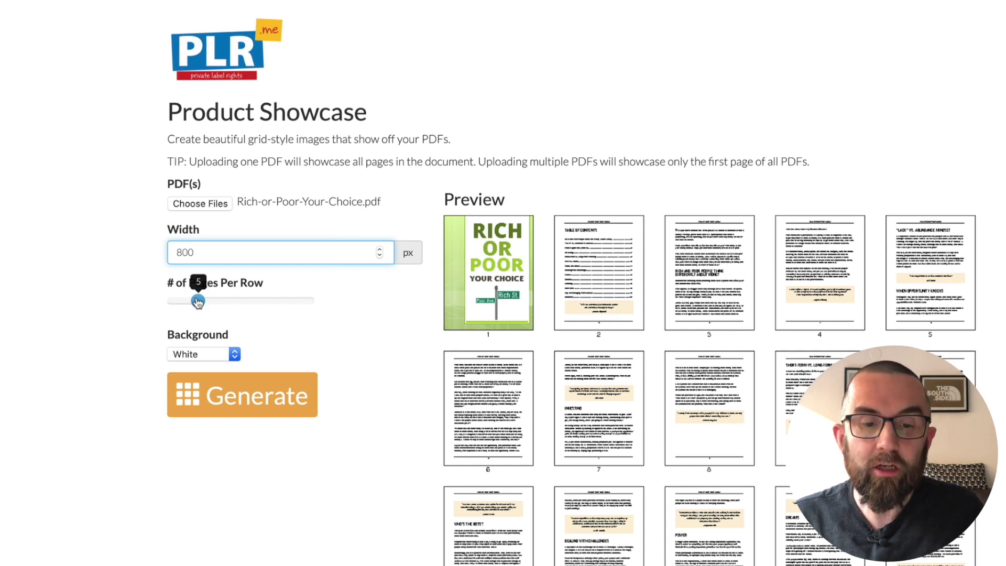
left_click_drag(198, 302, 237, 307)
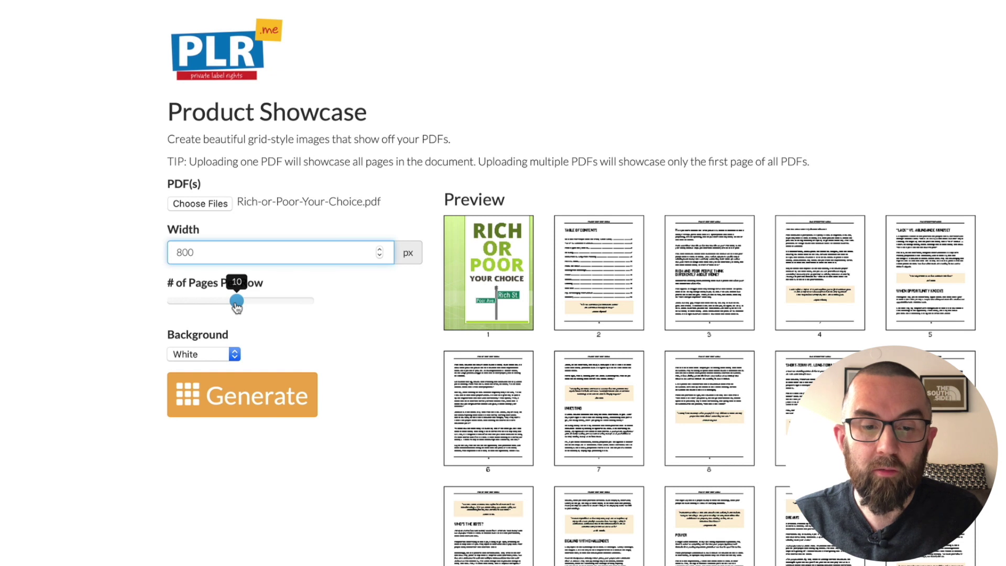
left_click(202, 357)
left_click(202, 345)
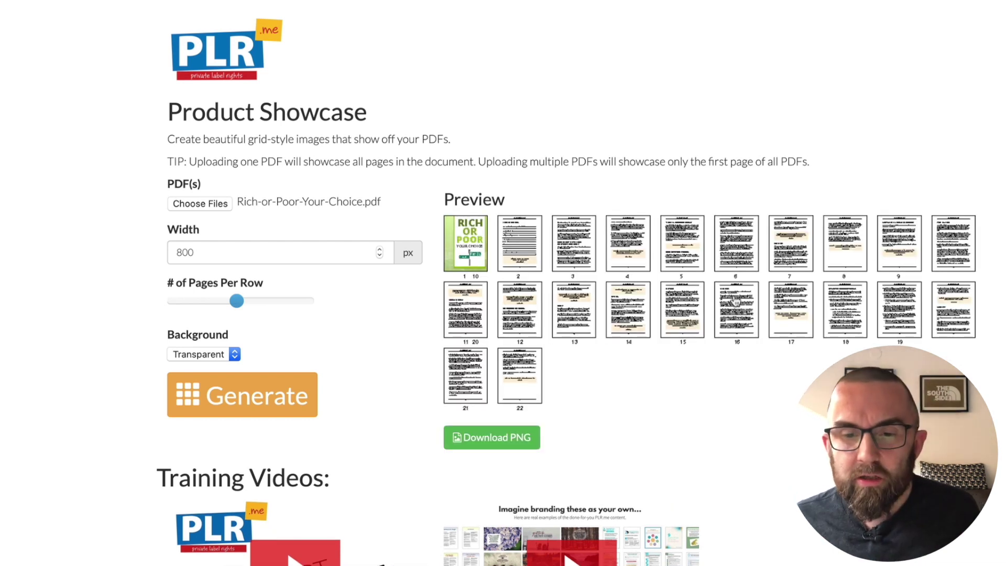
Step: Regenerate the grid at 7 pages per row, then lower the slider to 4 and 3
left_click_drag(237, 302, 212, 303)
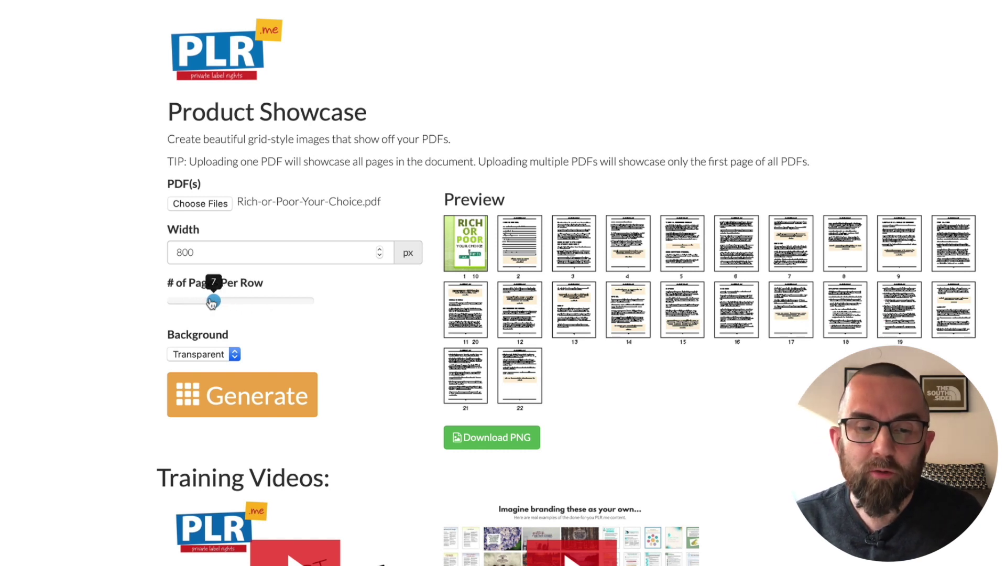
left_click(225, 393)
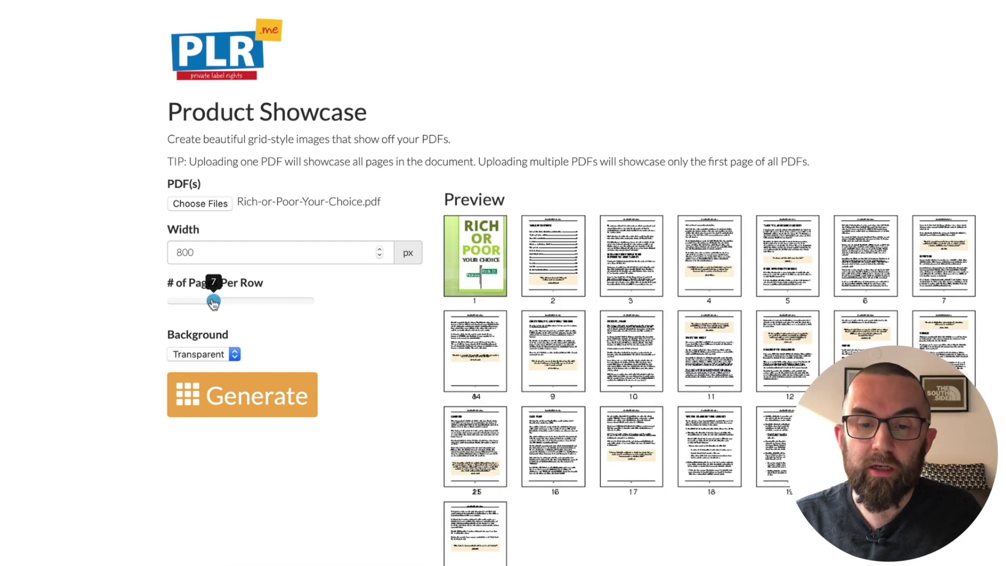
left_click_drag(214, 303, 190, 301)
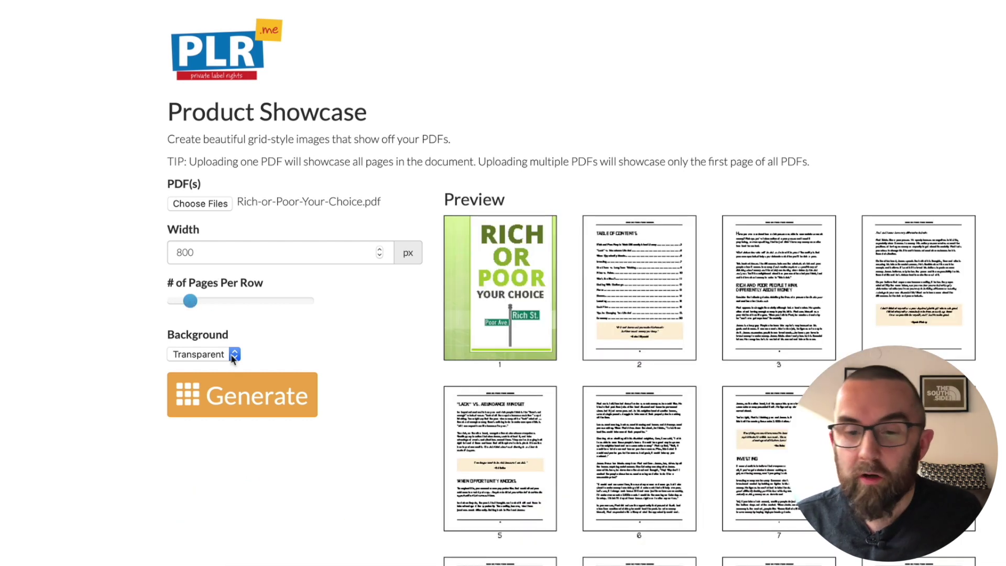
left_click_drag(190, 302, 181, 303)
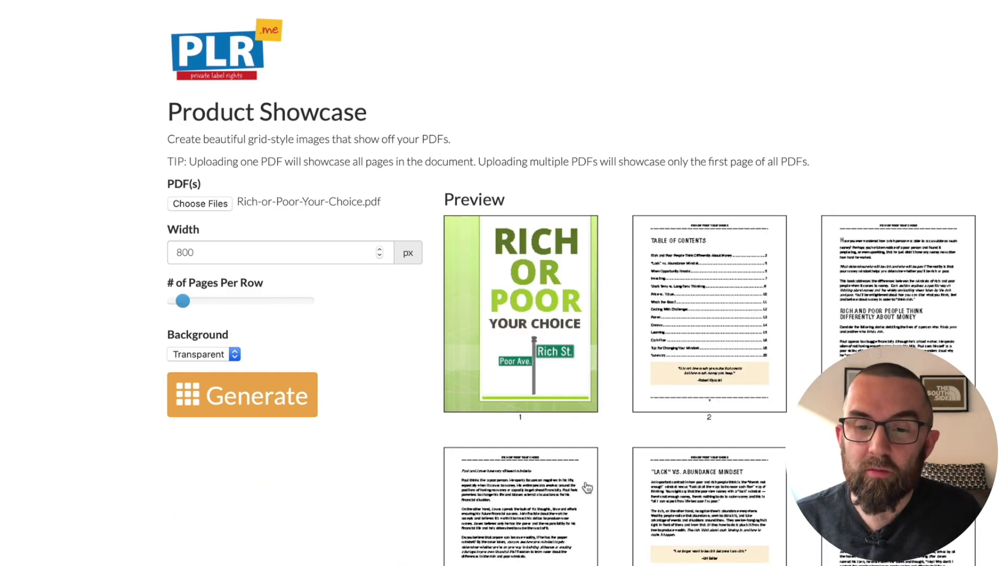
Step: Check the 3-per-row grid, then raise pages per row from 3 to 4
scroll(665, 521, "down", 12)
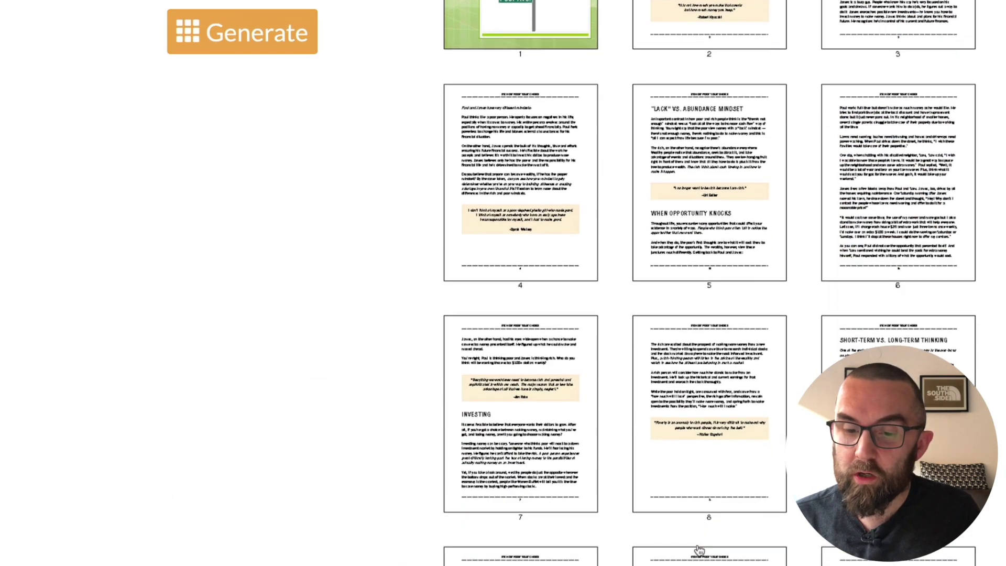
scroll(700, 550, "up", 15)
mouse_move(183, 272)
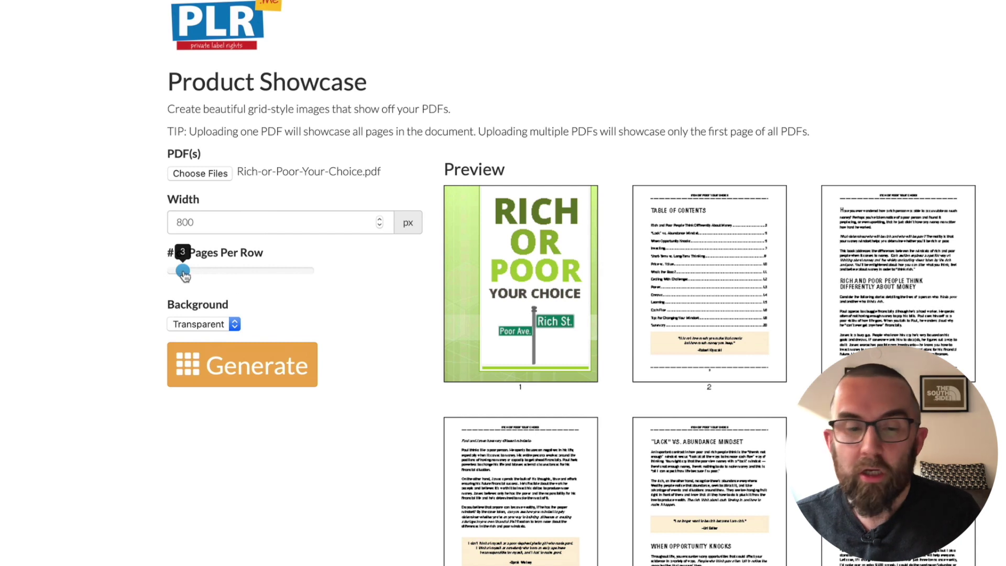
left_click_drag(184, 275, 199, 277)
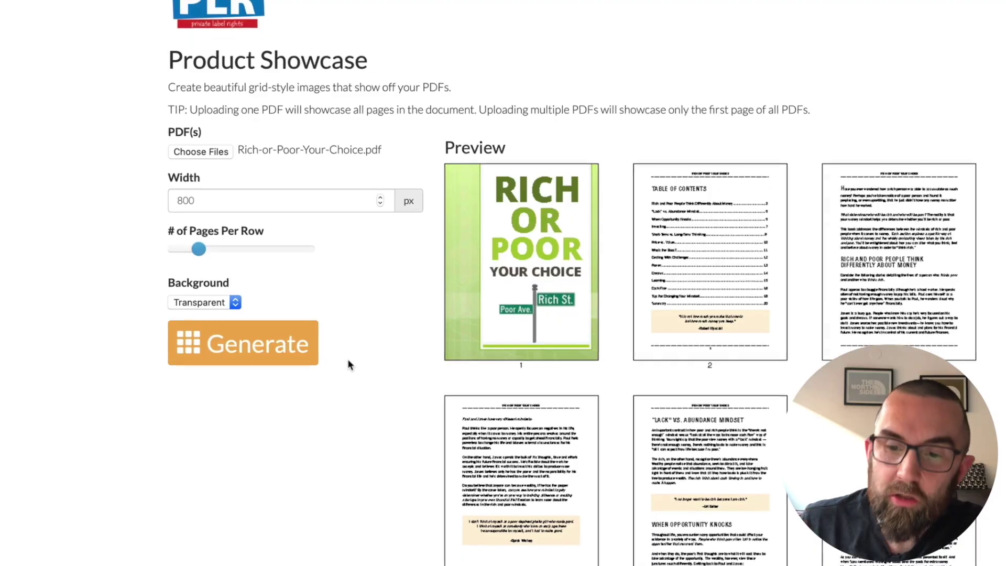
scroll(673, 356, "down", 3)
scroll(672, 357, "down", 20)
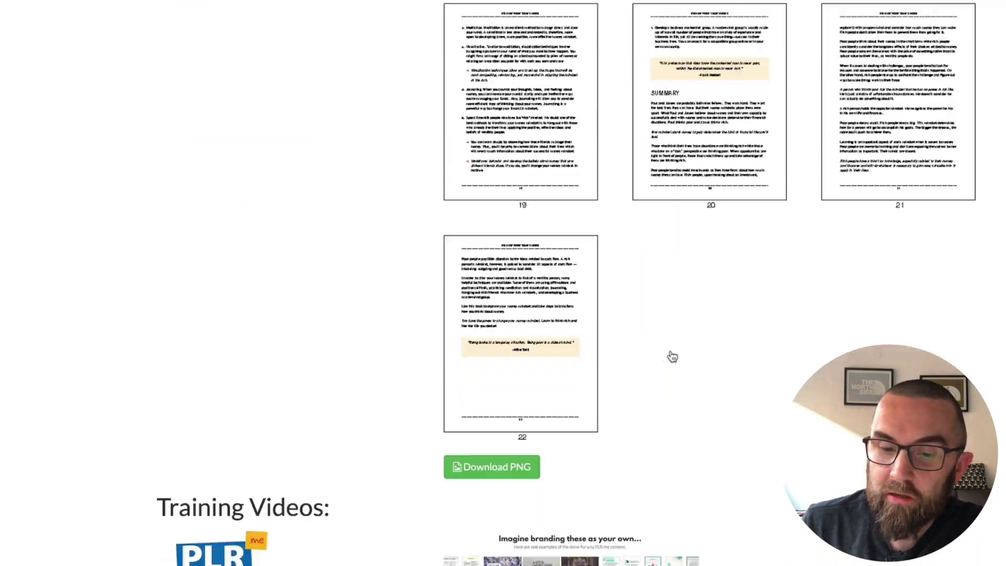
scroll(673, 356, "up", 20)
scroll(672, 357, "up", 9)
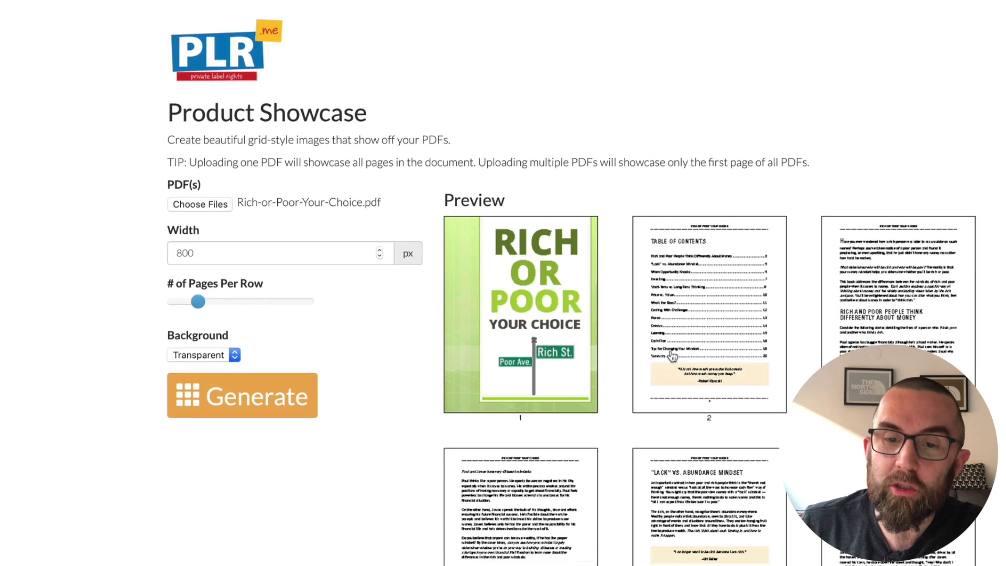